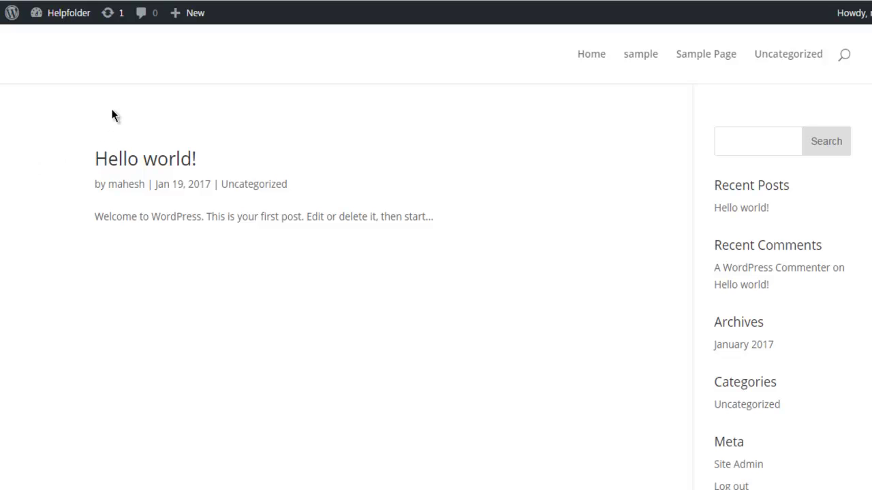
- Open the full Hello world! post from the blog listing
left_click(135, 162)
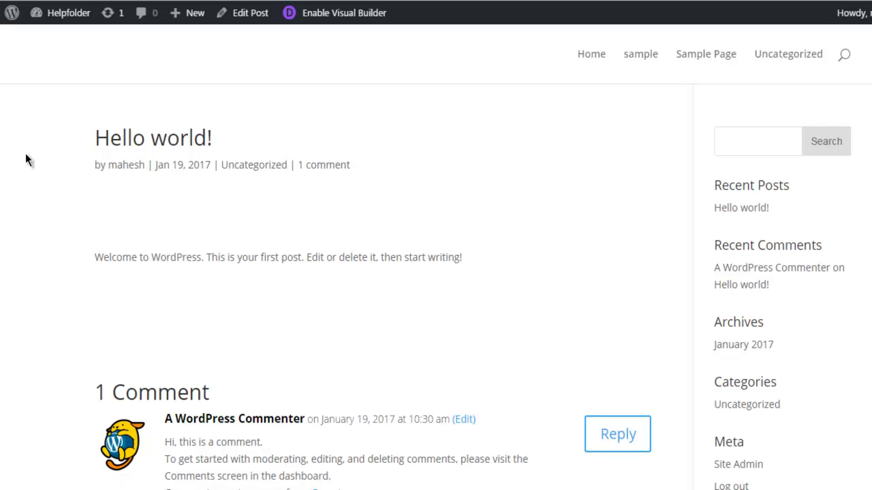
- Open the Hello world! post in the Divi Builder editor
left_click(246, 13)
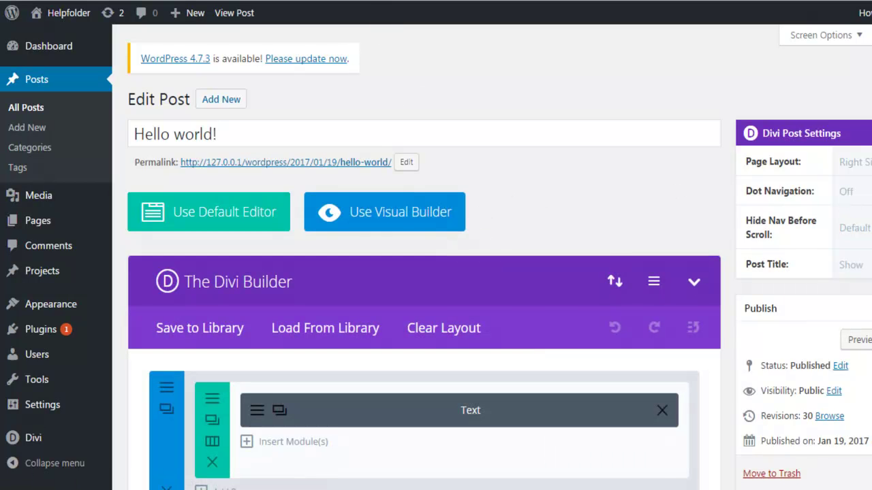
scroll(539, 188, "down", 3)
scroll(531, 259, "up", 1)
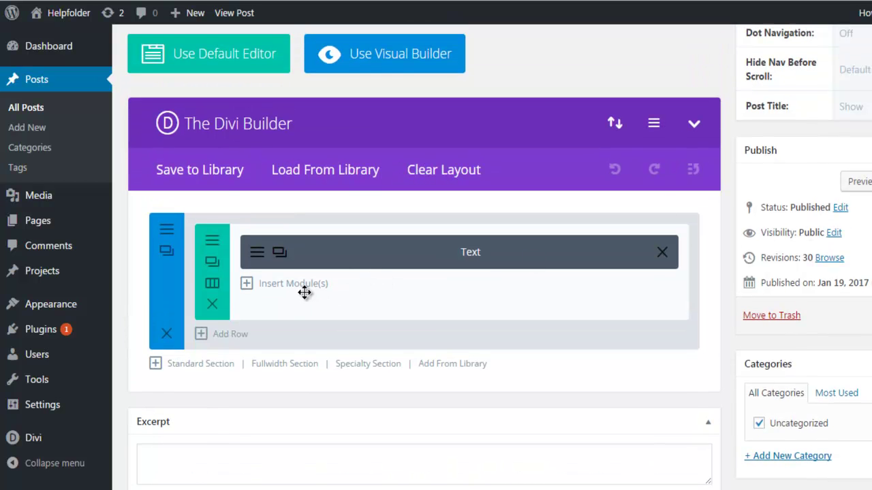
- Bring up the Insert Module list for the row and scroll down to Toggle
left_click(282, 291)
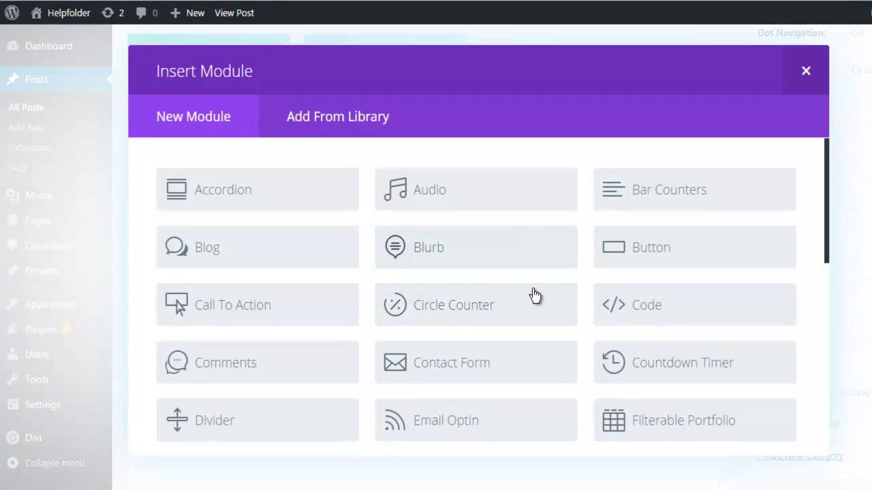
scroll(547, 287, "down", 3)
scroll(547, 287, "down", 2)
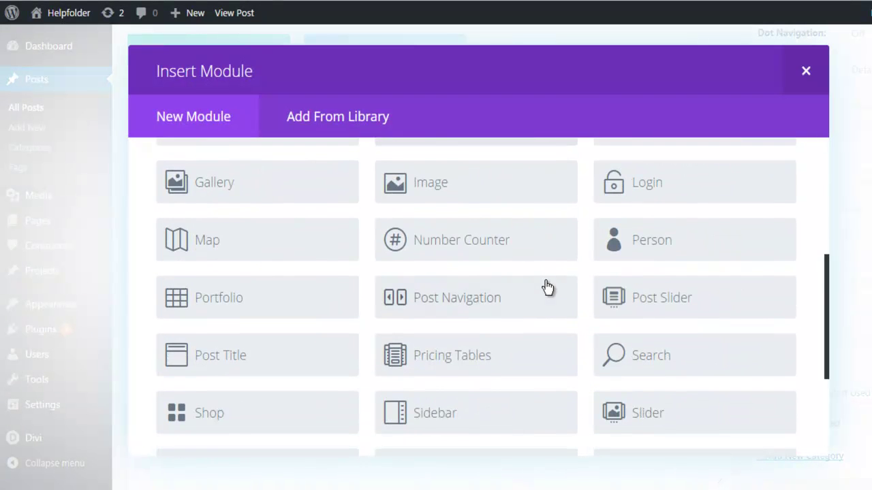
scroll(547, 286, "down", 1)
scroll(547, 287, "down", 1)
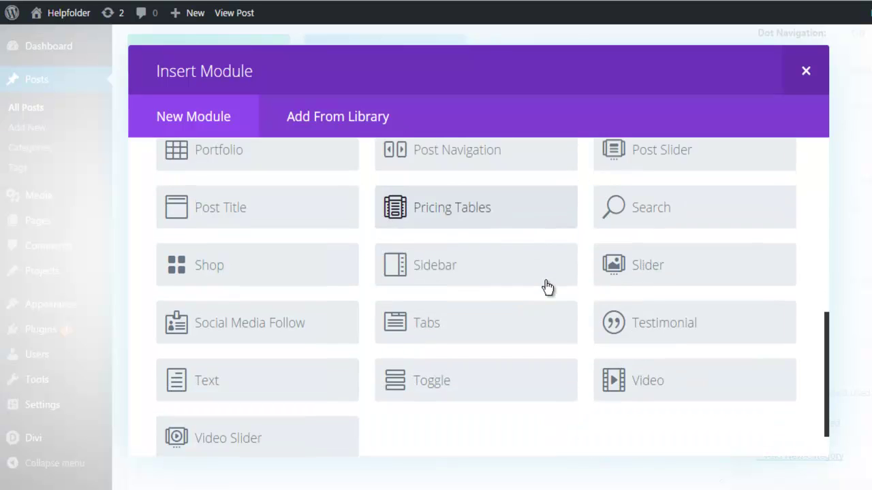
scroll(547, 287, "down", 1)
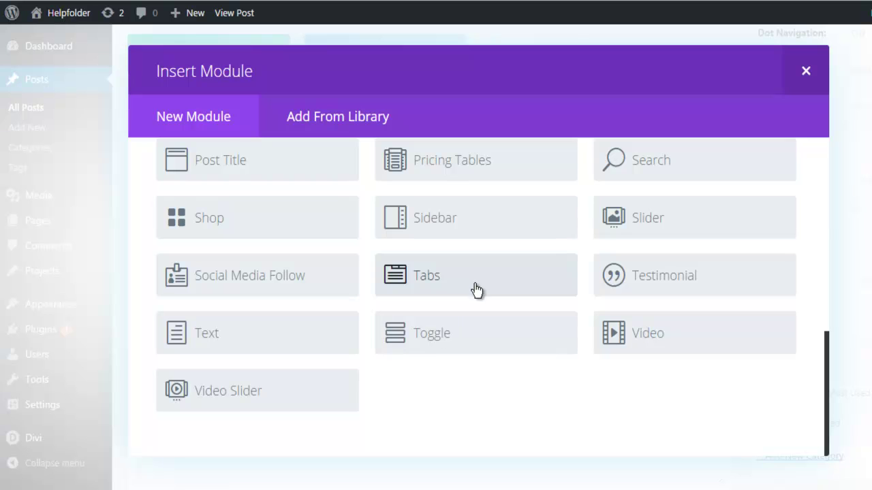
- Insert a Toggle module titled 'FAQ Number 1' with its state left on Close
left_click(432, 339)
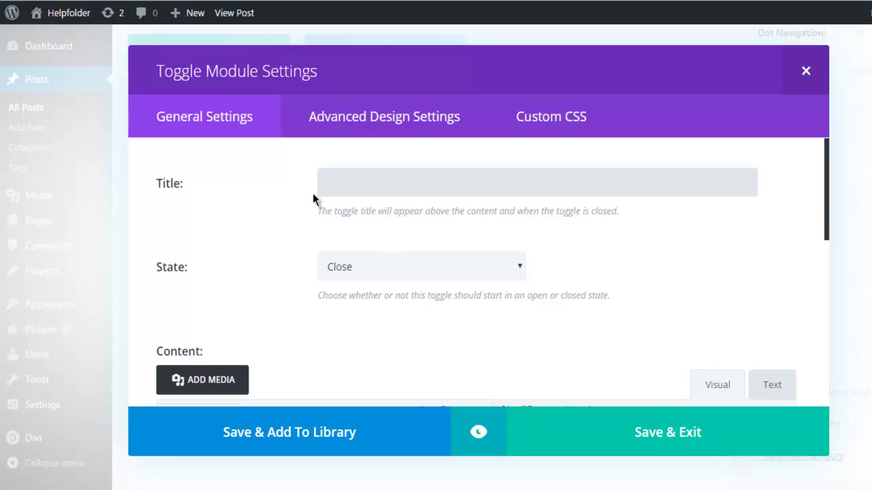
left_click(403, 180)
type("AQ Nu")
type("mber 1")
left_click(344, 267)
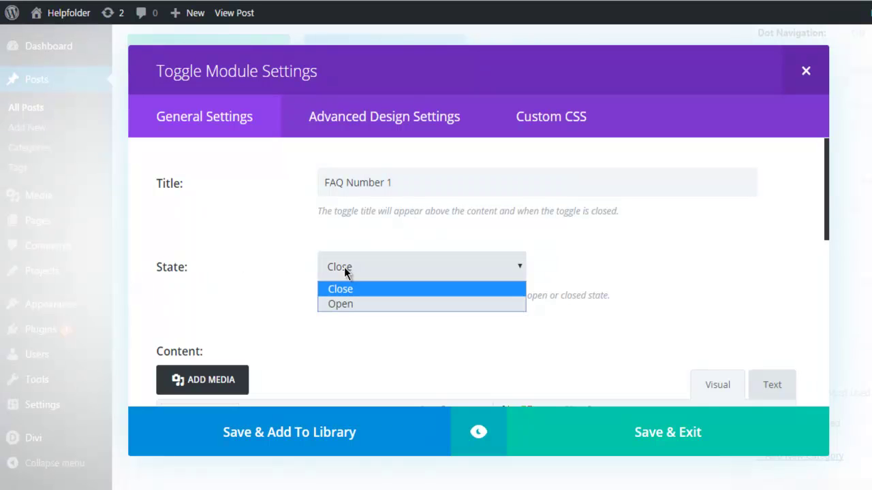
left_click(344, 266)
scroll(321, 247, "down", 2)
left_click(270, 296)
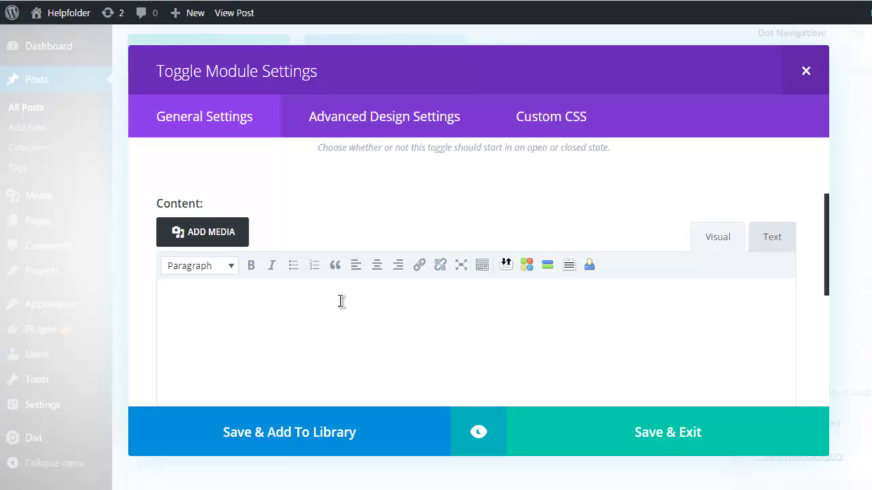
- Type the answer 'This is answer to toggle FAQ question.' into the toggle content
type("This")
type(" is answer to ")
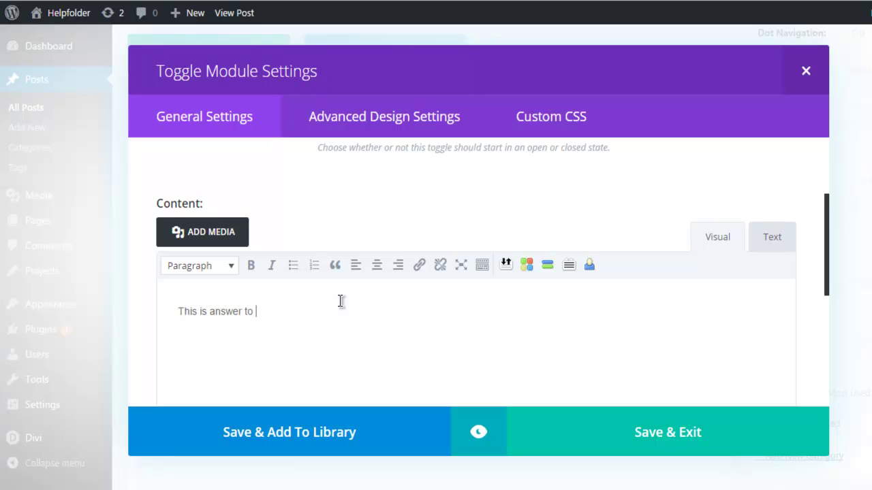
type("tol")
type("ggle")
key("BackSpace")
type("FAQ ")
type("que")
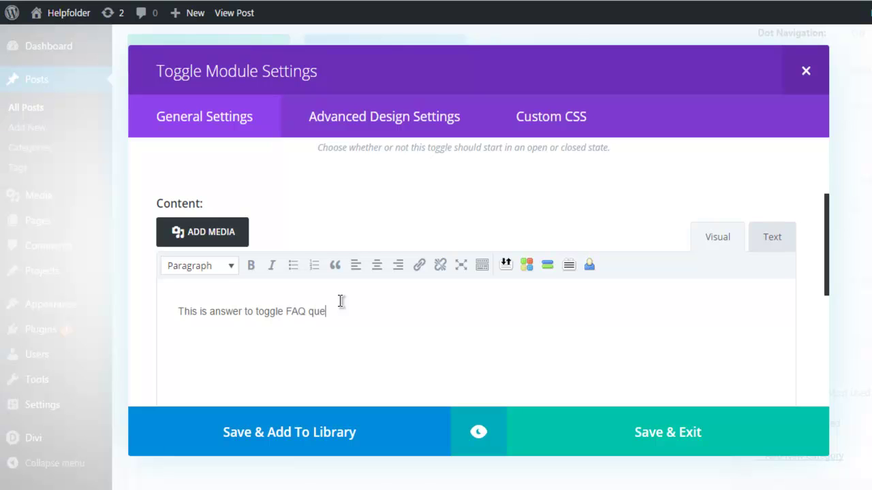
type("stions")
- Paste the answer sentence three more times to lengthen the content
left_click_drag(366, 310, 150, 305)
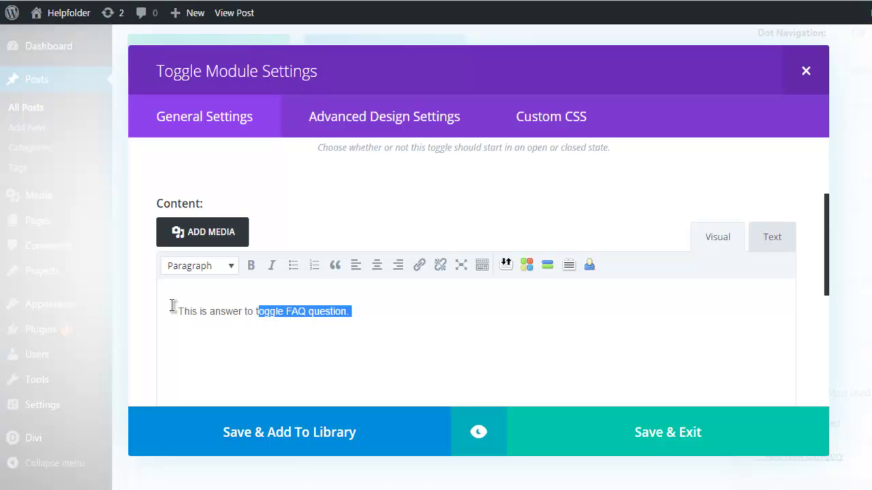
left_click(377, 310)
key("ctrl+v")
key("ctrl+v")
key("ctrl+v")
key("ctrl+v")
key("ctrl+v")
key("ctrl+v")
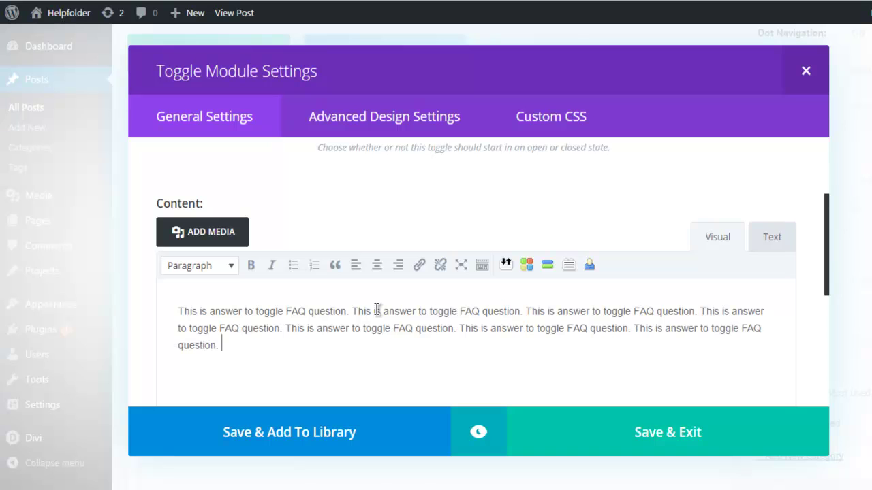
key("ctrl+v")
key("ctrl+v")
key("ctrl+v")
key("ctrl+v")
key("ctrl+v")
key("ctrl+v")
key("ctrl+v")
key("ctrl+v")
key("ctrl+v")
key("ctrl+v")
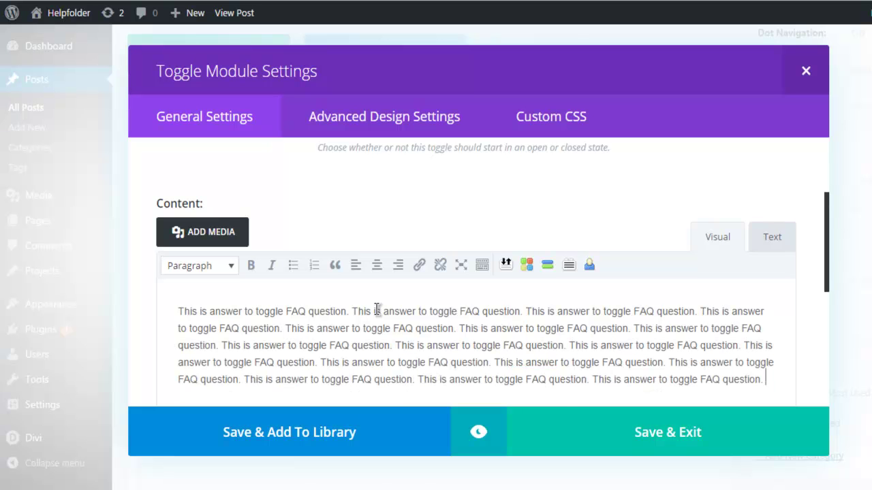
key("ctrl+v")
key("ctrl+v")
key("ctrl+v")
key("ctrl+v")
key("ctrl+v")
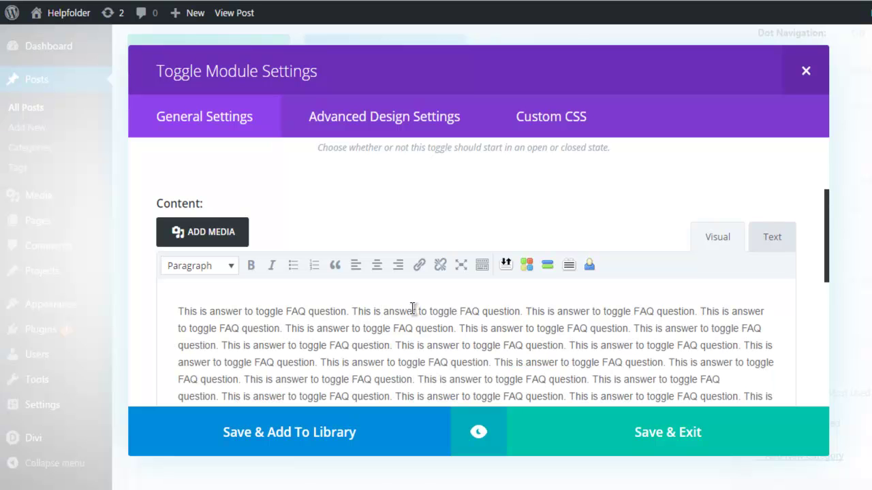
scroll(432, 319, "down", 5)
scroll(432, 318, "down", 1)
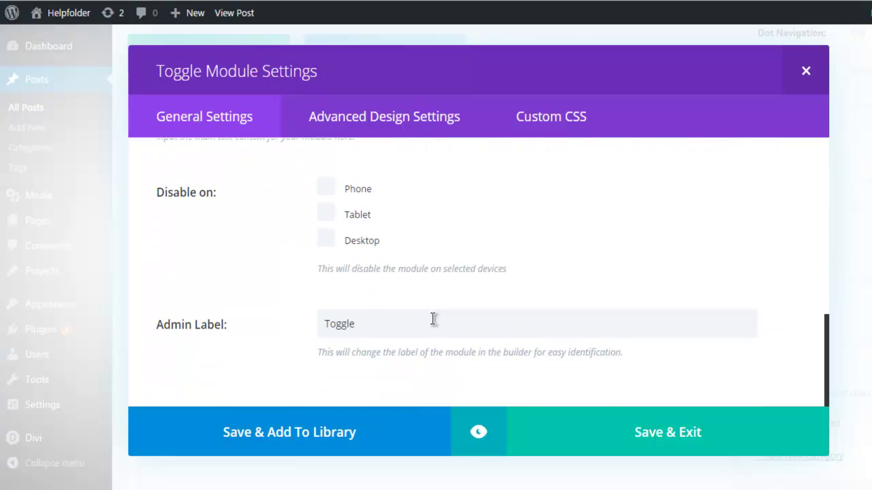
scroll(432, 318, "up", 3)
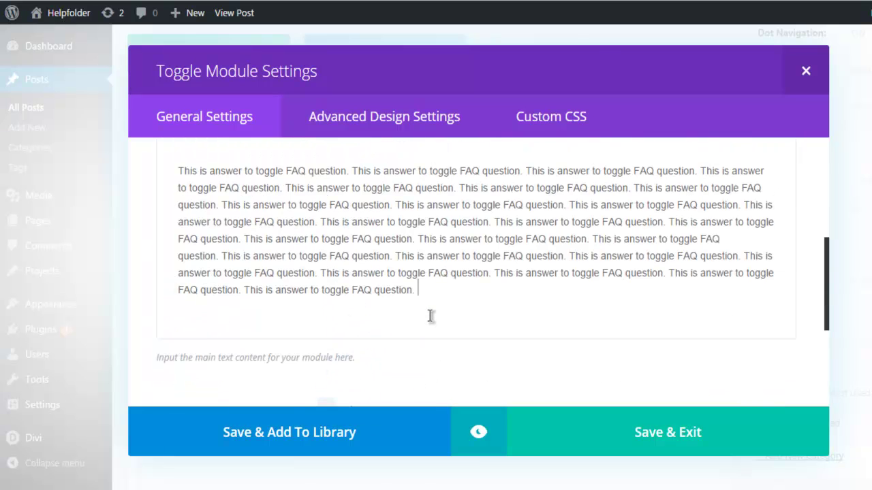
scroll(430, 315, "down", 2)
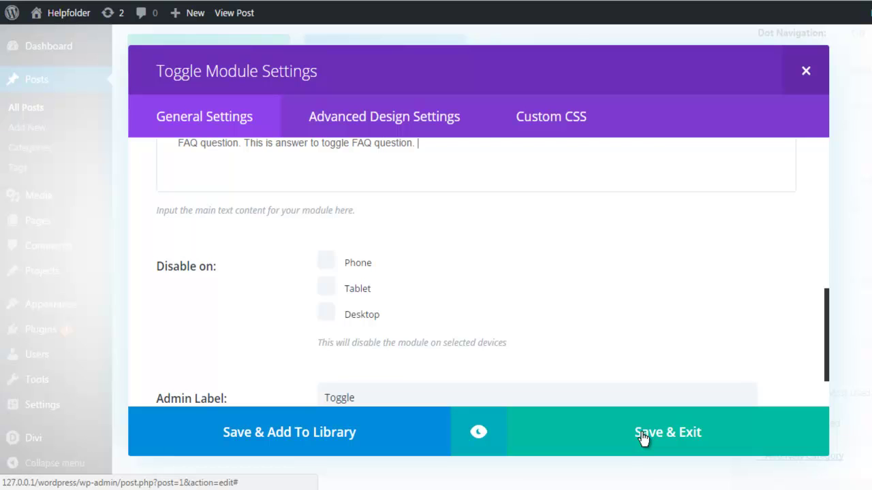
- Set the open toggle's background colour to purple in the design settings
left_click(385, 126)
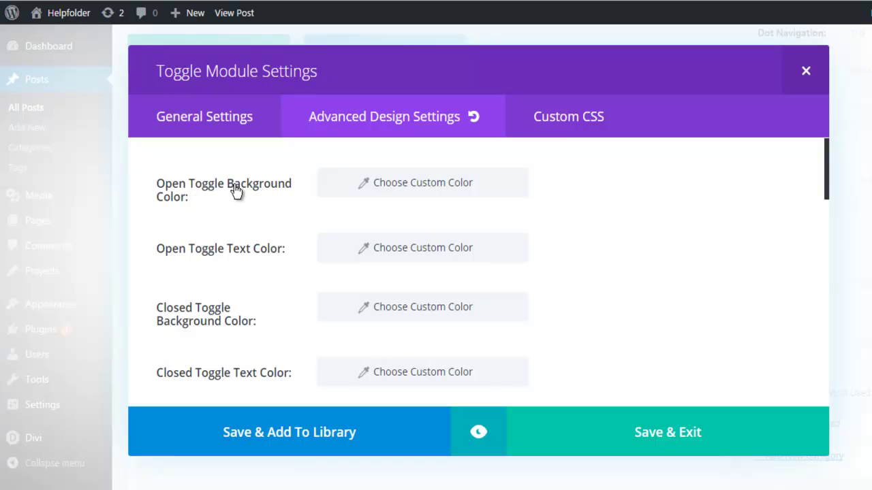
left_click(340, 184)
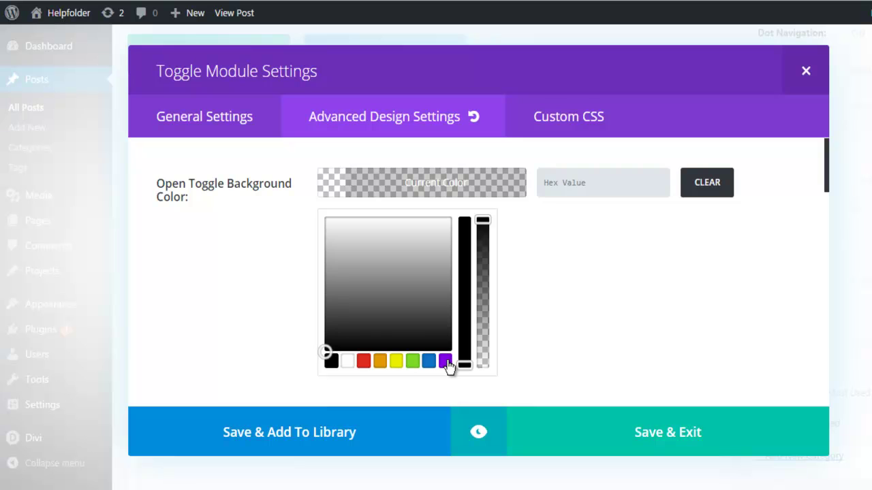
left_click(446, 363)
left_click(160, 234)
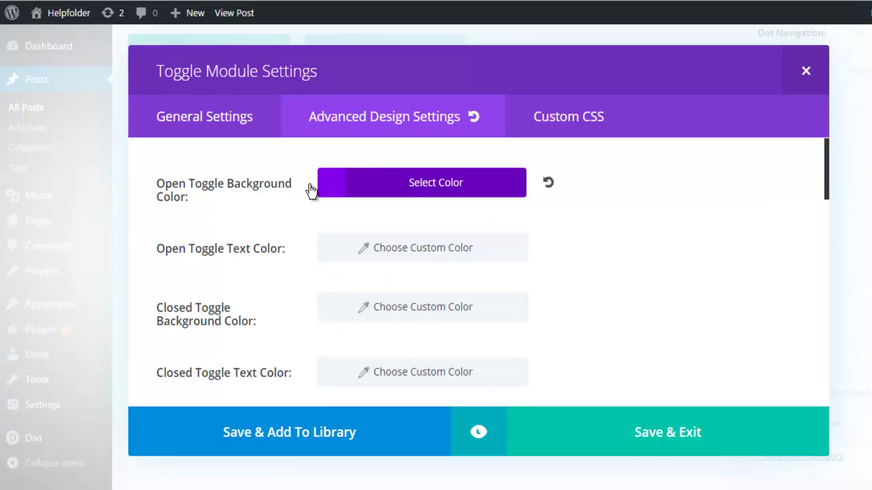
- Choose a custom open-toggle text colour and bring up the closed-toggle text colour setting
left_click(340, 256)
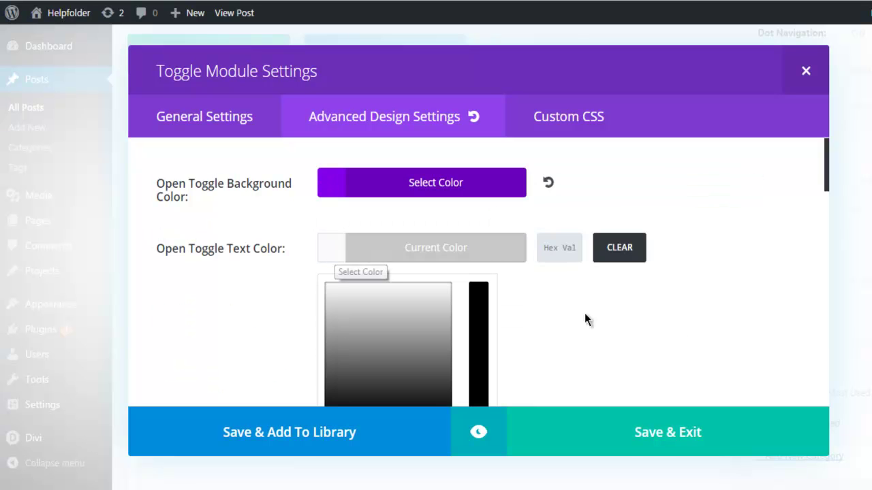
scroll(613, 320, "down", 3)
left_click(347, 278)
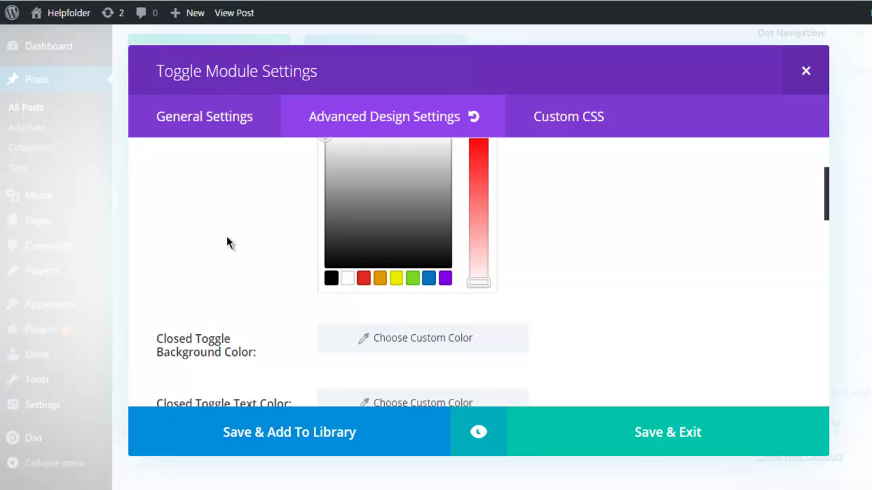
left_click(229, 243)
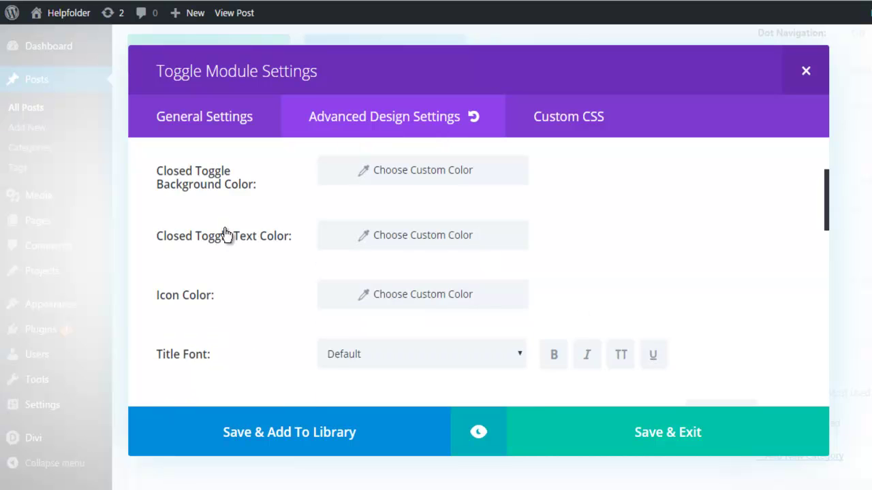
left_click(335, 240)
scroll(259, 251, "down", 2)
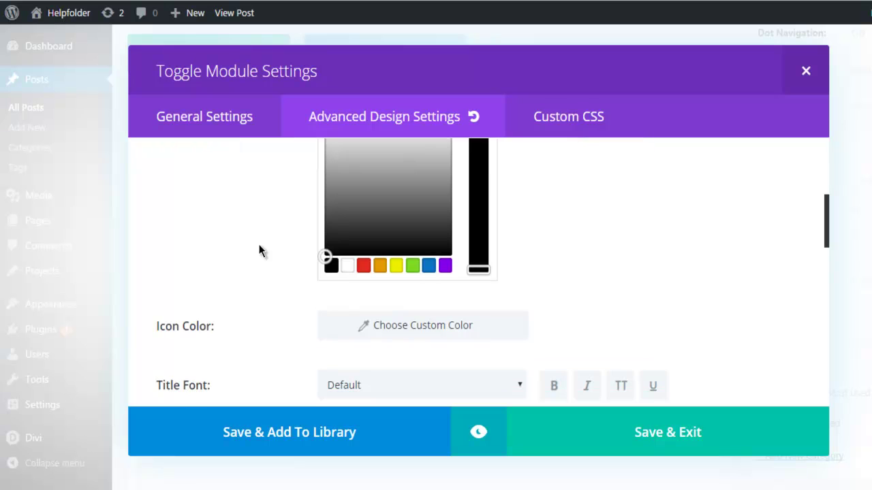
- Set the toggle title font to Arial at size 26
left_click(198, 231)
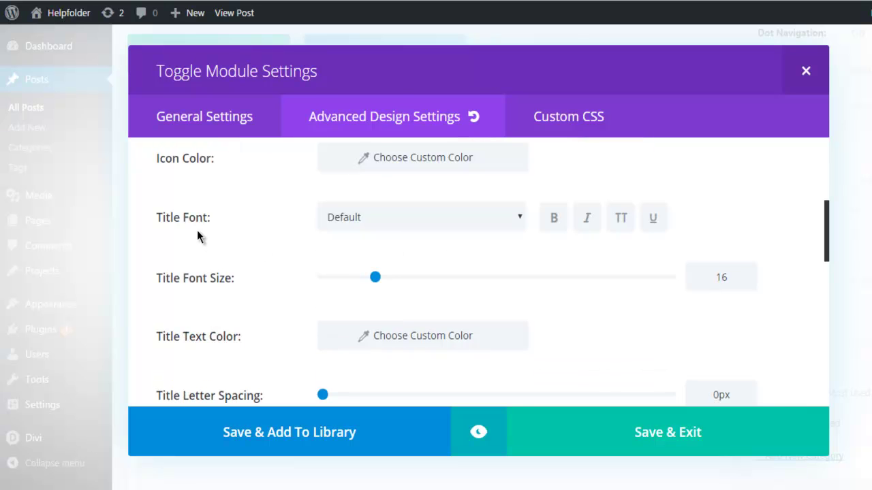
left_click(384, 221)
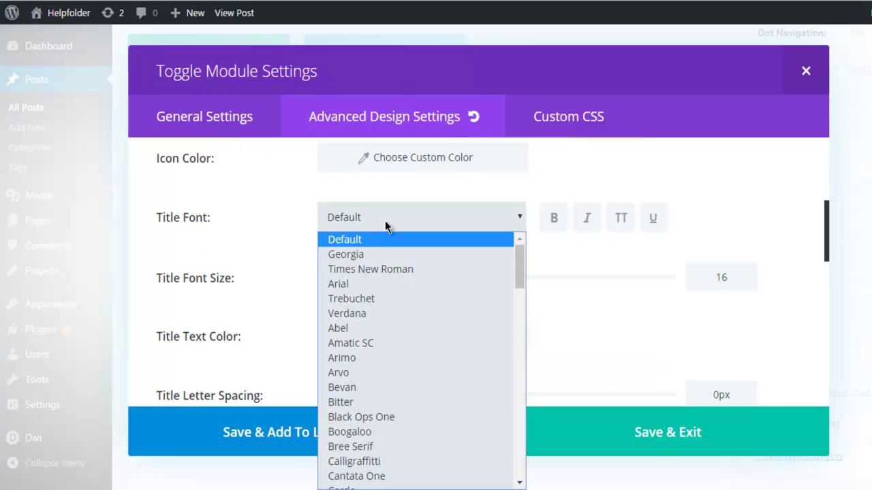
left_click(359, 285)
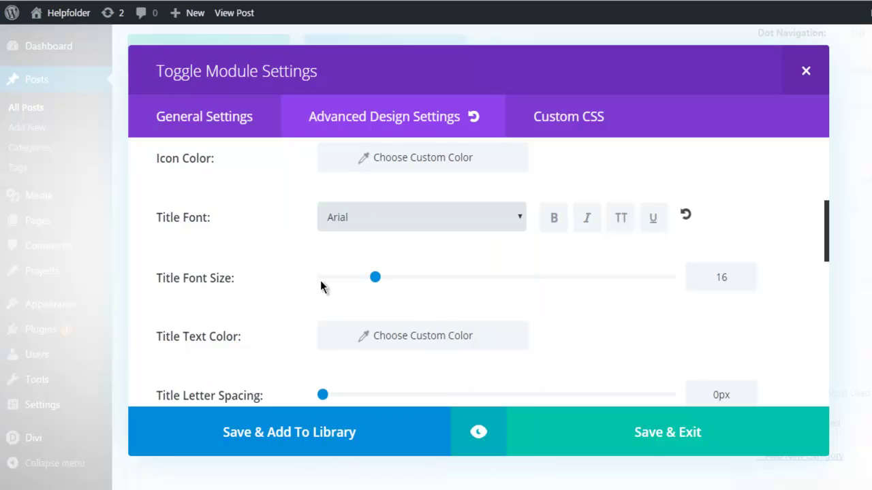
left_click_drag(376, 281, 411, 281)
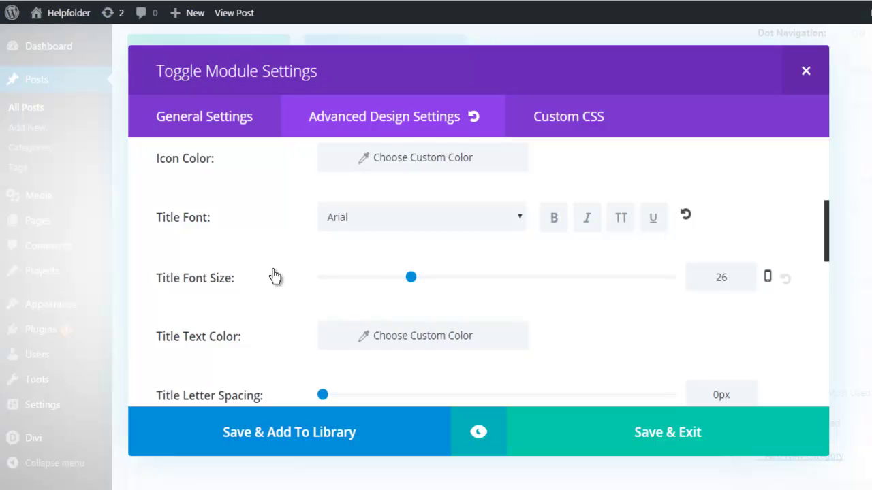
- Set the toggle body font size to 20
scroll(195, 256, "down", 2)
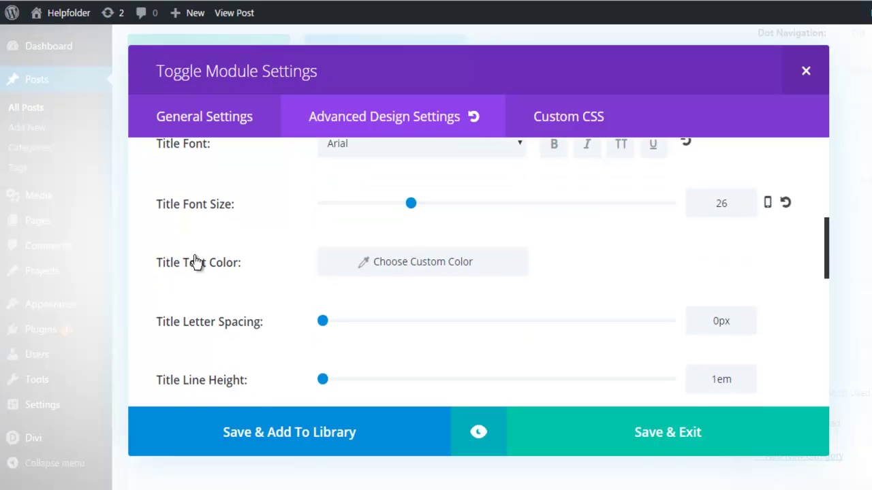
scroll(195, 262, "down", 2)
scroll(193, 261, "down", 2)
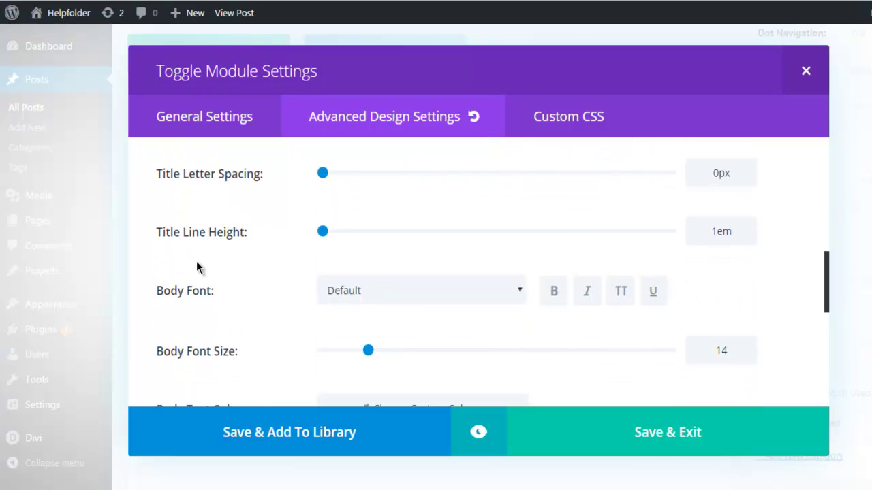
scroll(196, 267, "down", 2)
scroll(196, 267, "down", 2)
mouse_move(370, 202)
left_mouse_down()
mouse_move(407, 214)
mouse_move(390, 212)
left_mouse_up()
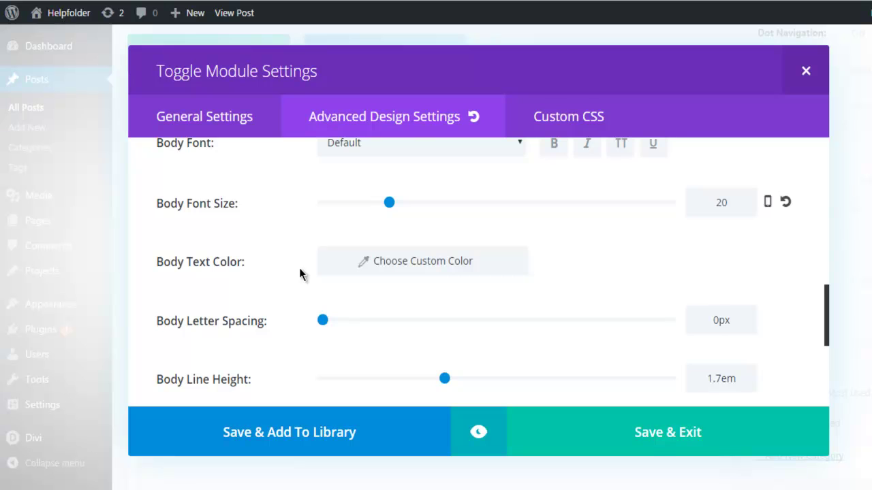
scroll(307, 245, "up", 2)
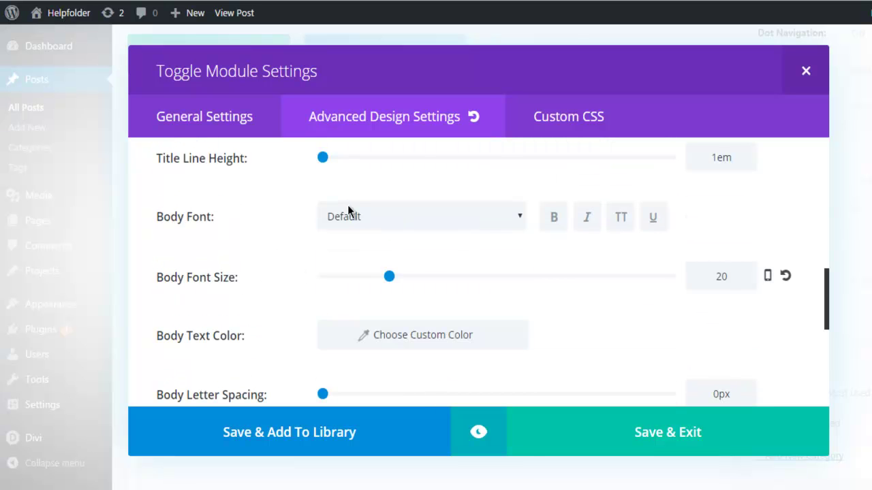
- Set the body font to Source Sans Pro and save the toggle settings
left_click(349, 217)
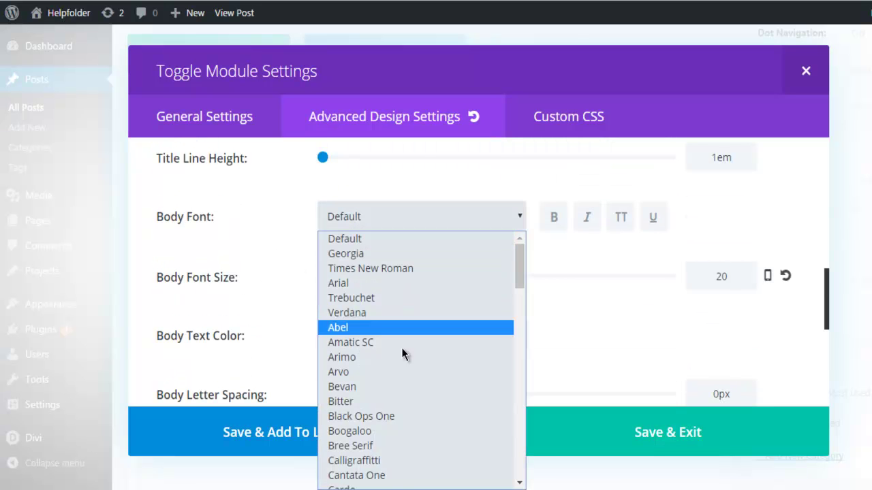
scroll(422, 347, "down", 3)
scroll(424, 344, "down", 4)
scroll(423, 340, "down", 3)
scroll(424, 337, "down", 1)
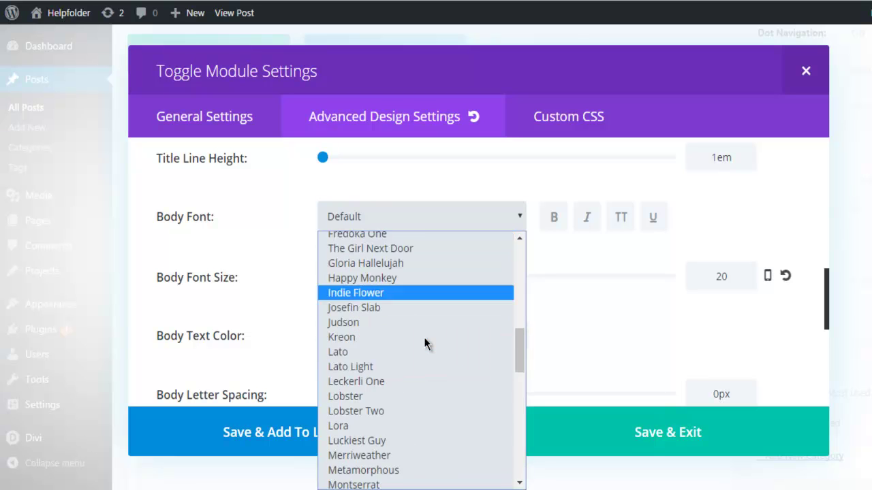
scroll(424, 338, "down", 5)
scroll(423, 338, "down", 6)
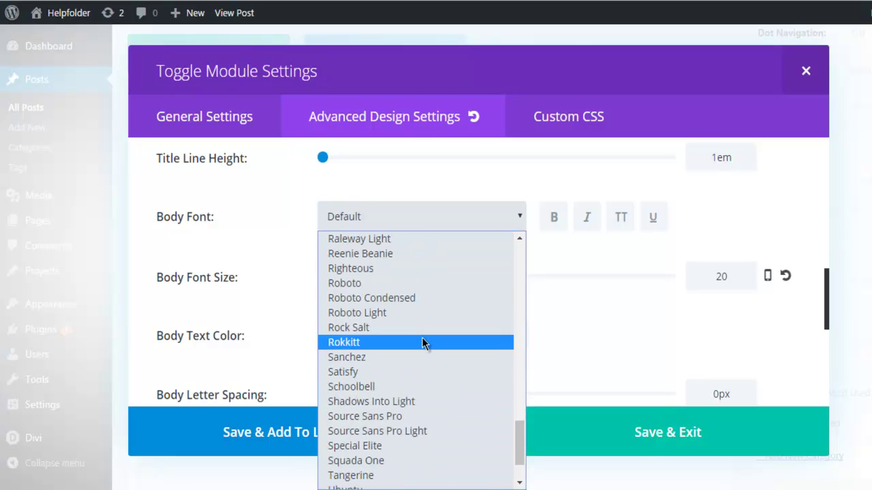
scroll(421, 337, "down", 2)
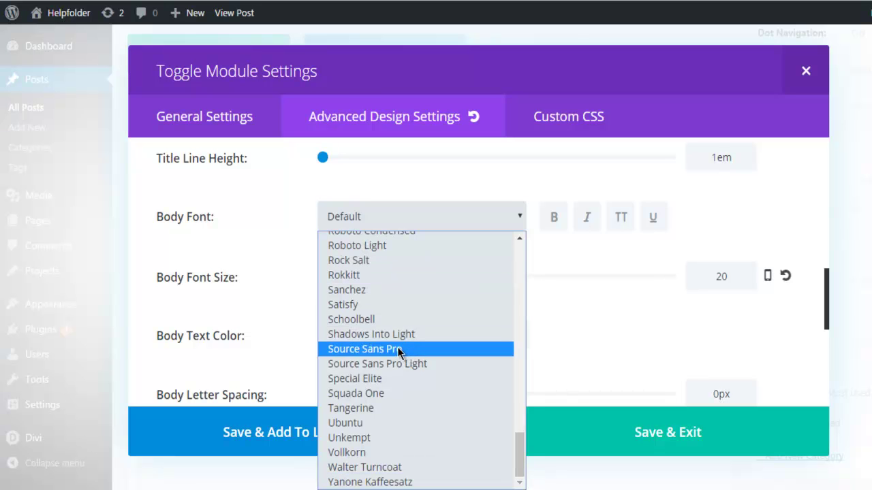
left_click(403, 352)
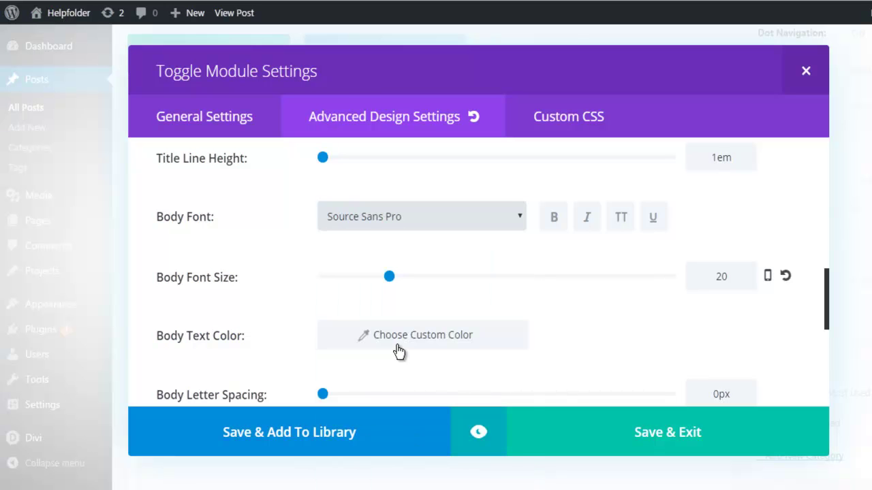
left_click(670, 429)
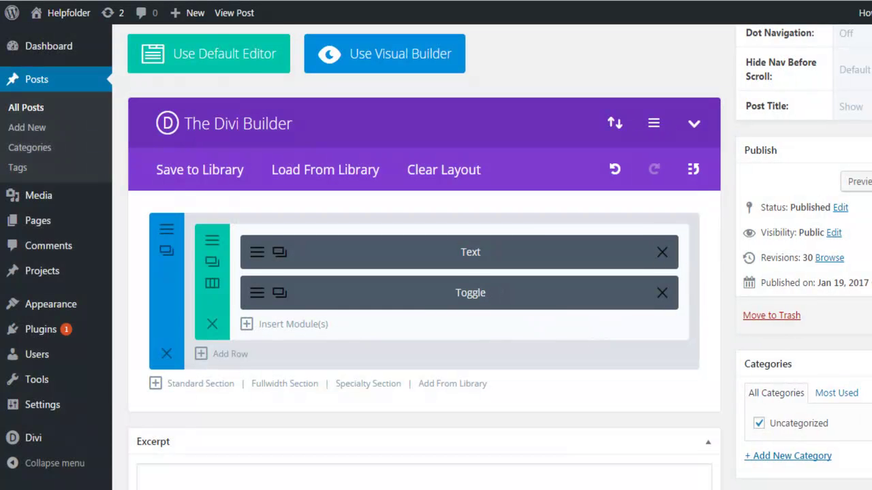
- Update the Hello world! post and open its View post link in a new tab
left_click(861, 315)
scroll(436, 272, "up", 1)
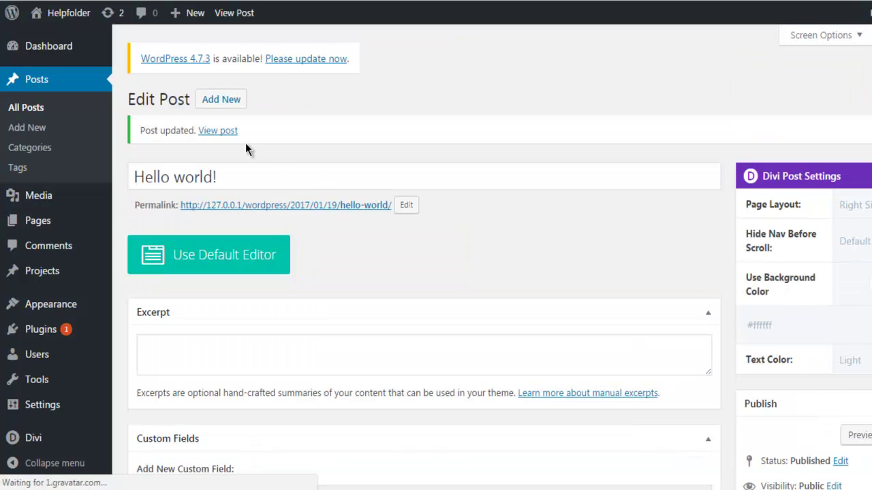
right_click(239, 133)
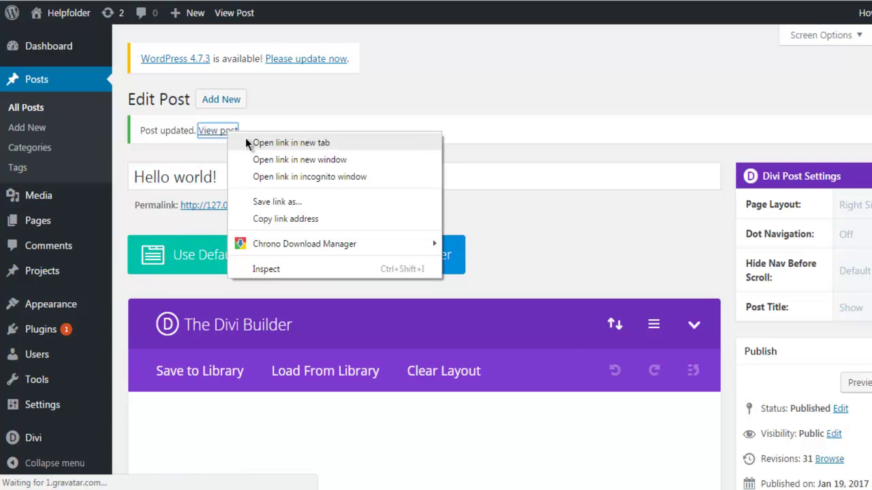
left_click(276, 136)
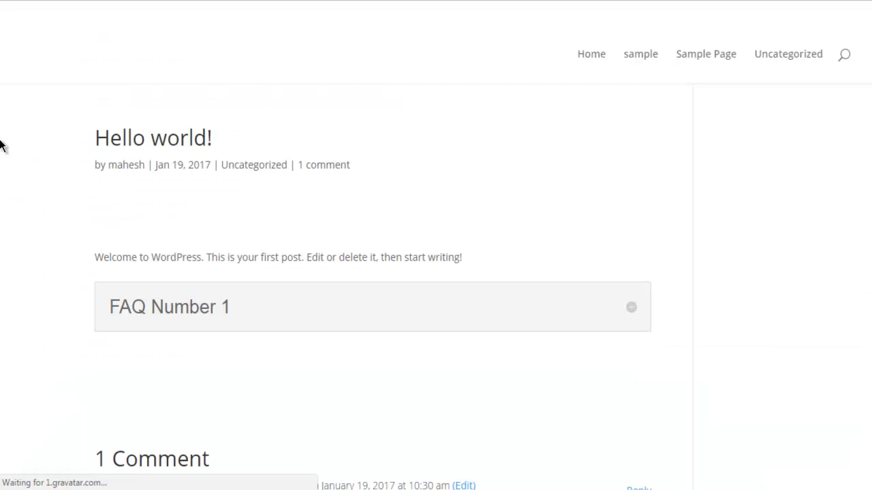
- Expand the live FAQ Number 1 toggle and select its purple-backed answer text
scroll(1, 145, "down", 3)
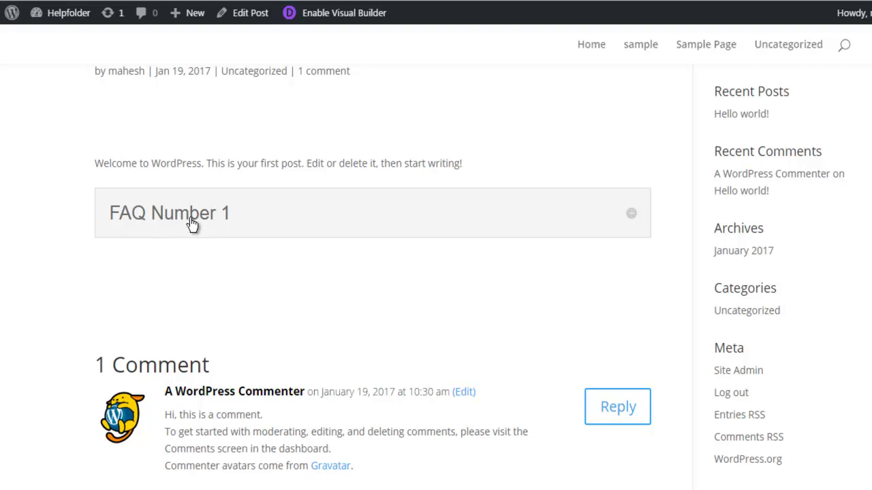
left_click(632, 216)
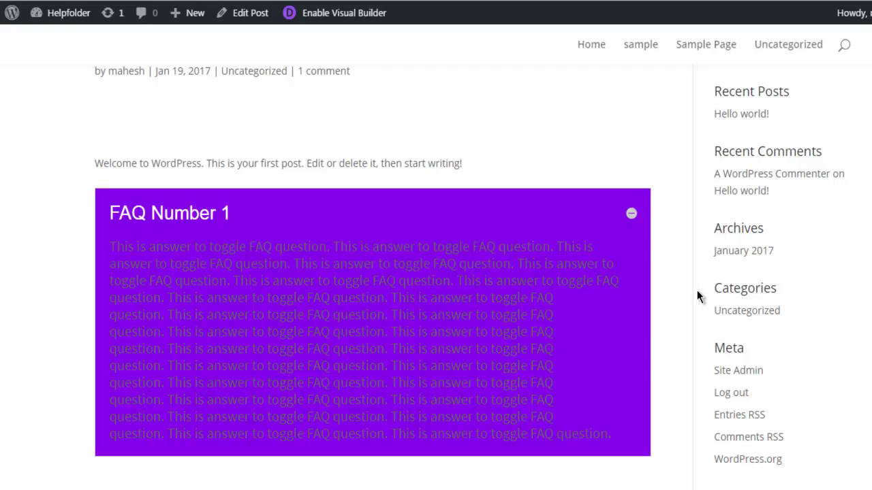
scroll(10, 183, "down", 1)
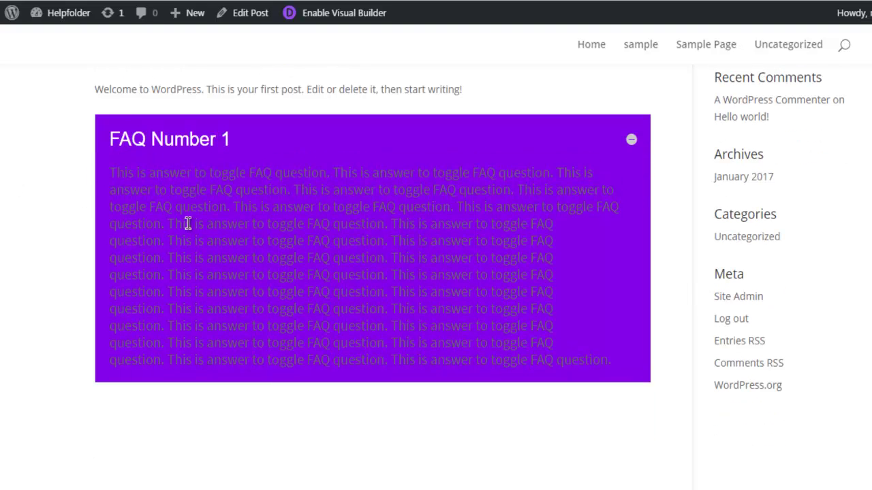
mouse_move(467, 281)
left_mouse_down()
mouse_move(609, 366)
mouse_move(162, 211)
mouse_move(111, 171)
left_mouse_up()
- Reopen the FAQ Number 1 toggle's Advanced Design Settings and scroll to Use Border
scroll(506, 89, "down", 2)
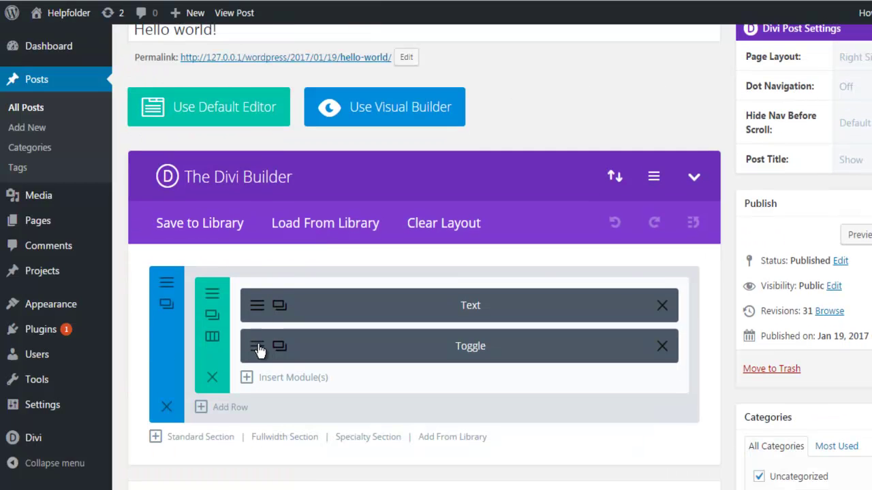
left_click(372, 344)
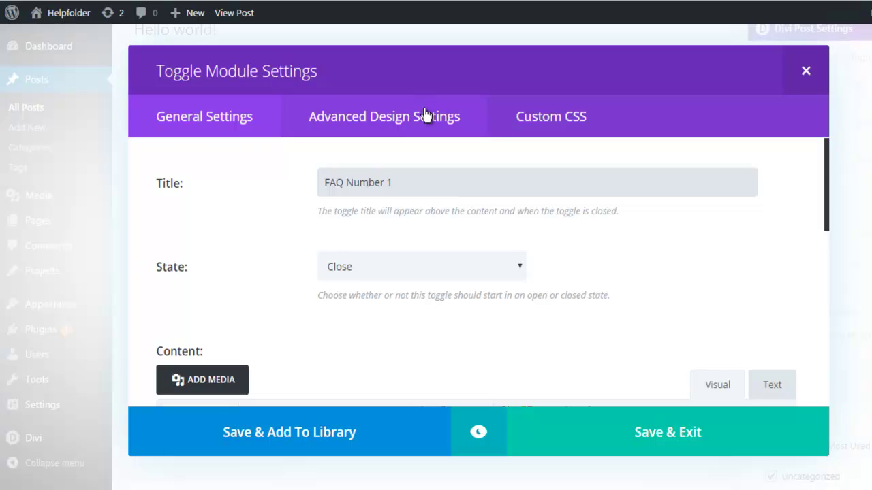
left_click(386, 126)
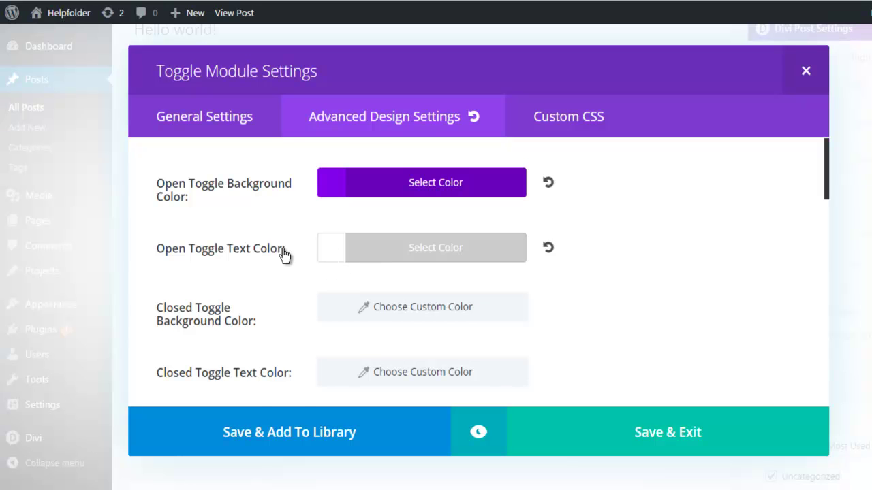
scroll(286, 255, "down", 2)
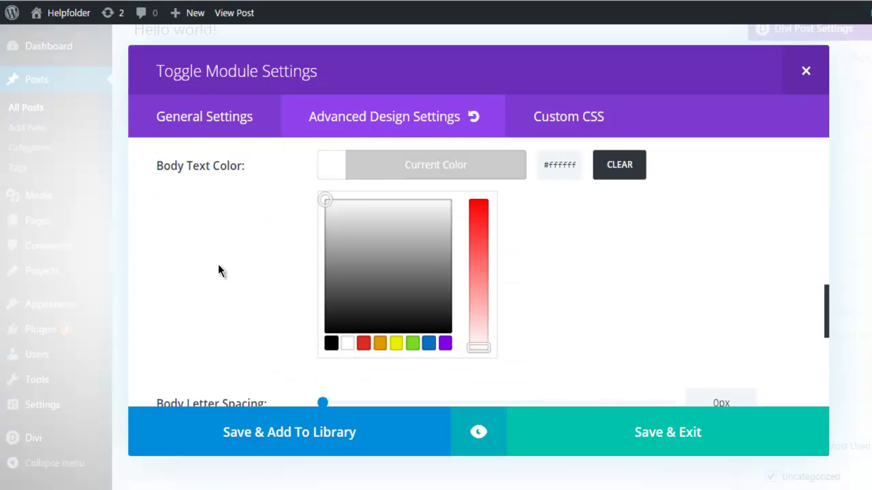
left_click(218, 265)
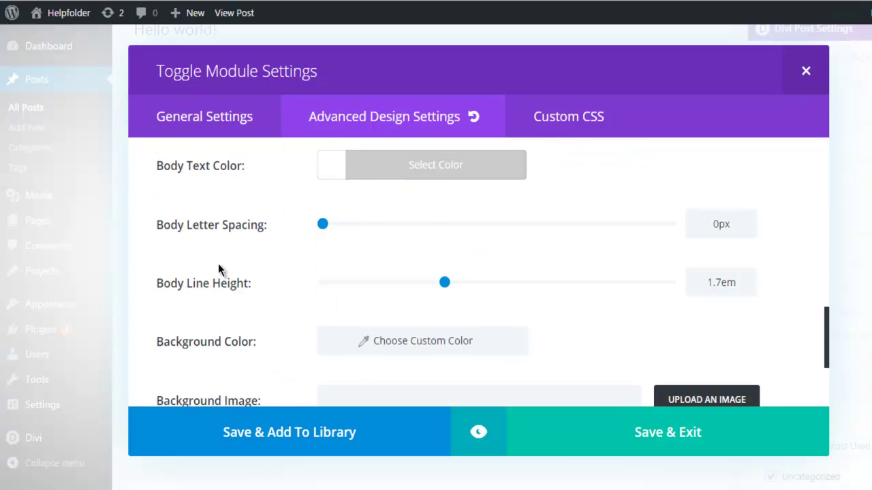
scroll(218, 266, "down", 4)
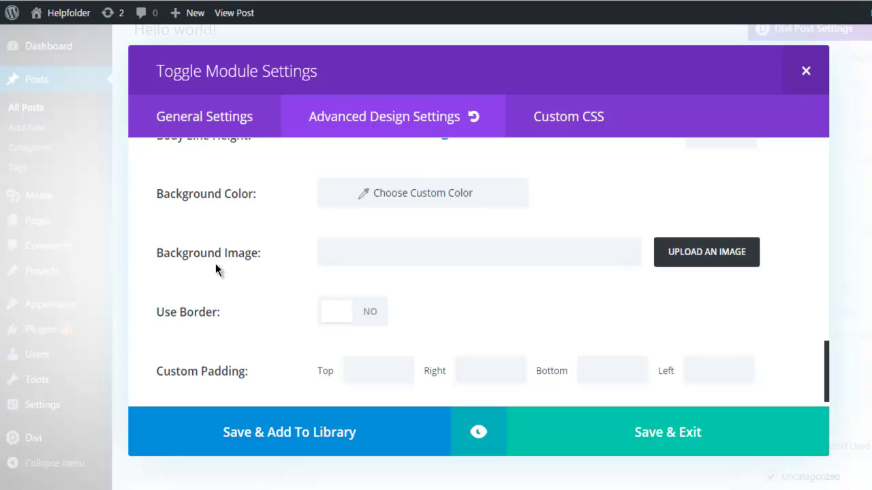
- Turn on a 10px dashed border for the toggle
left_click(370, 315)
scroll(211, 291, "down", 2)
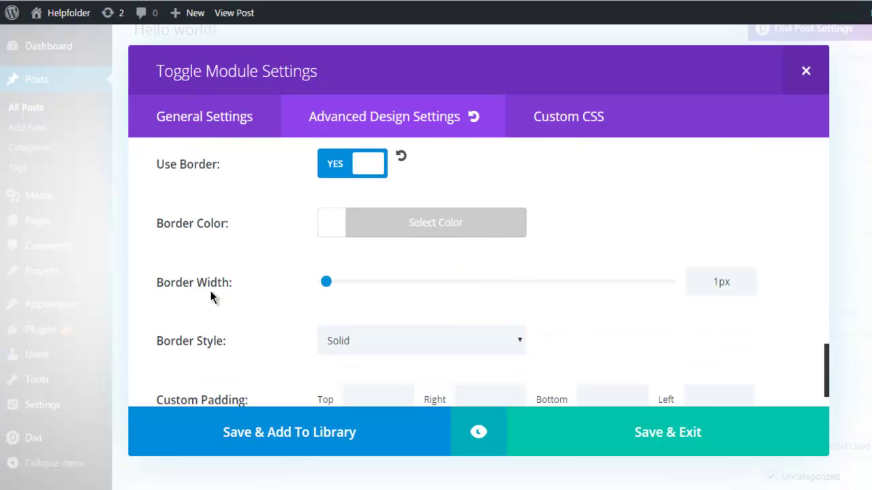
left_click_drag(326, 282, 358, 286)
scroll(218, 279, "down", 2)
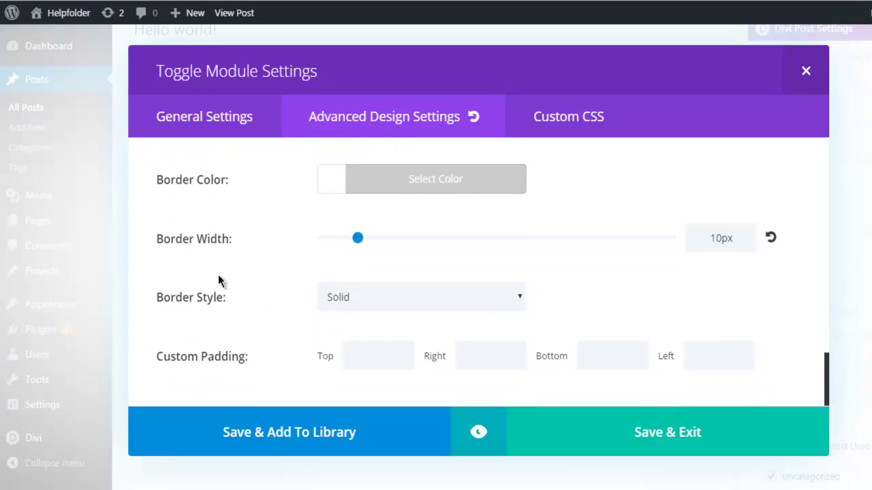
left_click(363, 297)
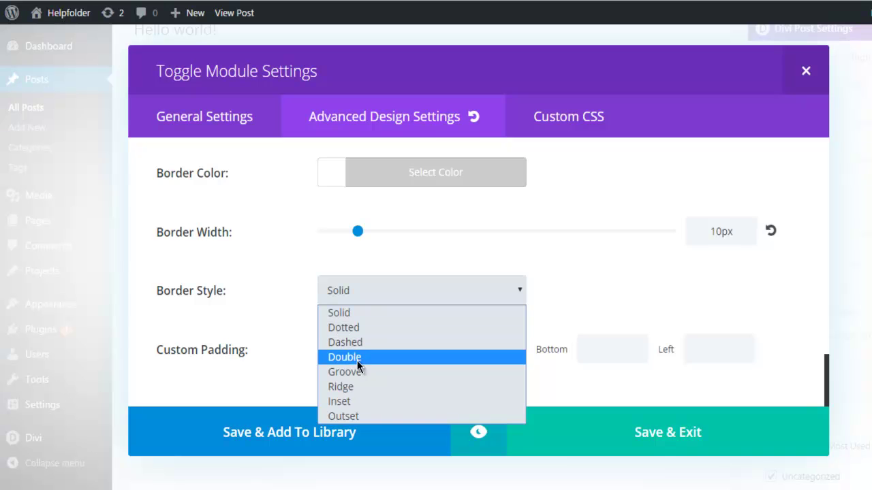
left_click(340, 342)
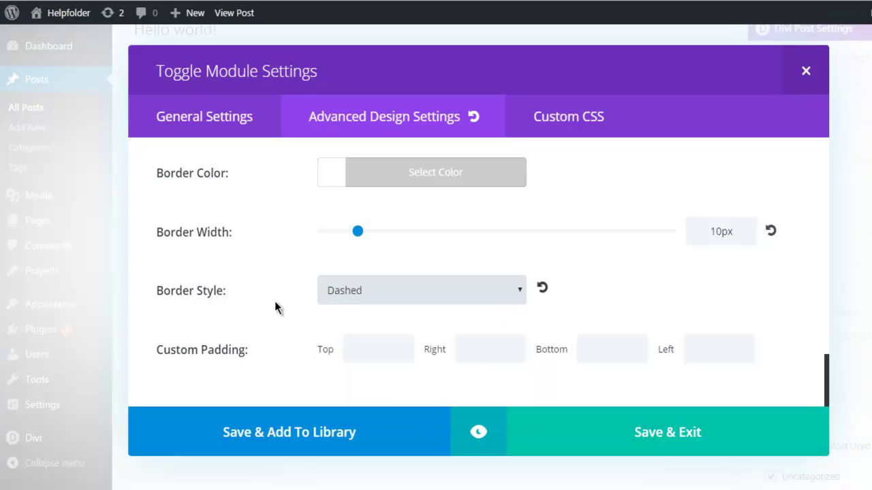
- Set the toggle's title text colour to white
scroll(237, 279, "up", 3)
scroll(237, 276, "up", 3)
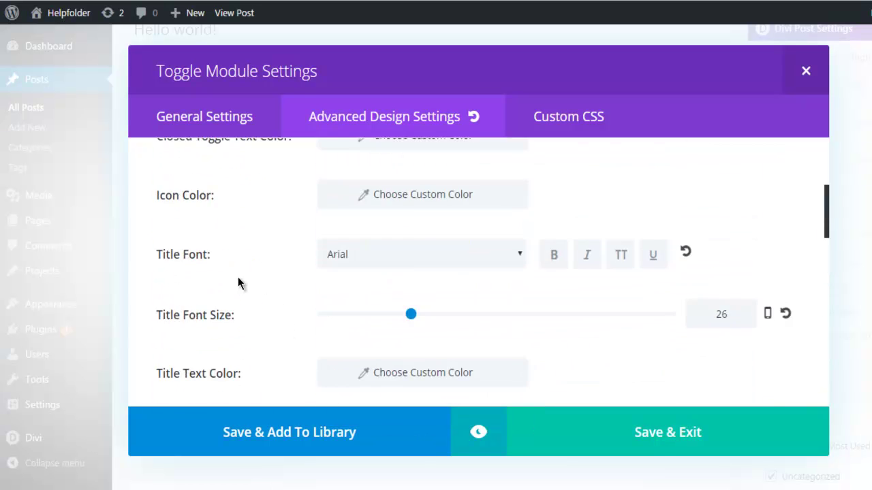
scroll(238, 272, "up", 3)
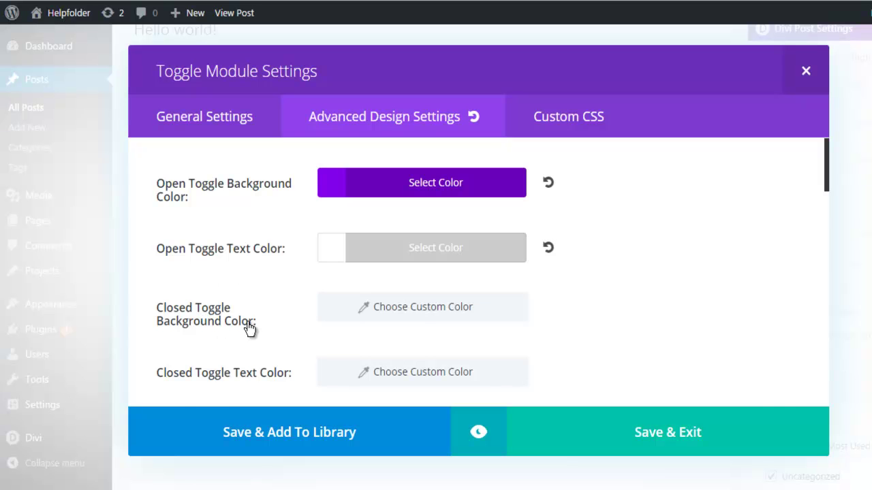
scroll(253, 326, "down", 1)
scroll(254, 323, "down", 2)
scroll(255, 324, "down", 1)
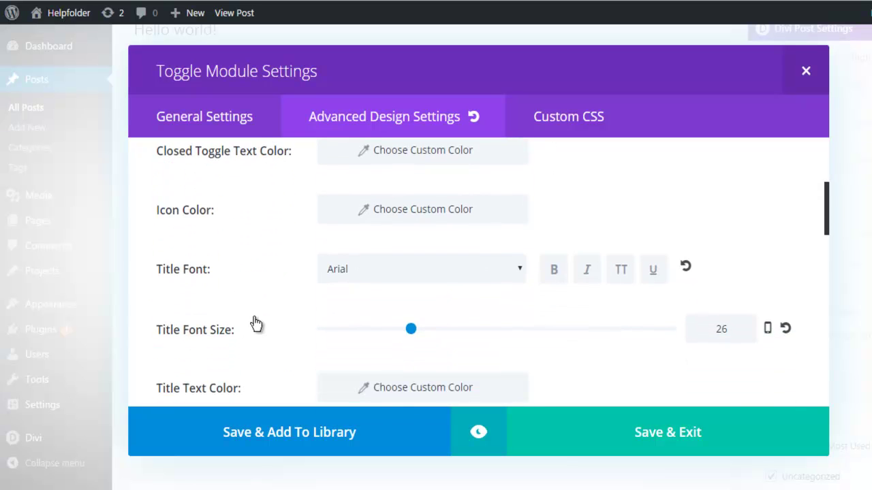
scroll(254, 323, "down", 1)
left_click(343, 320)
scroll(234, 307, "down", 2)
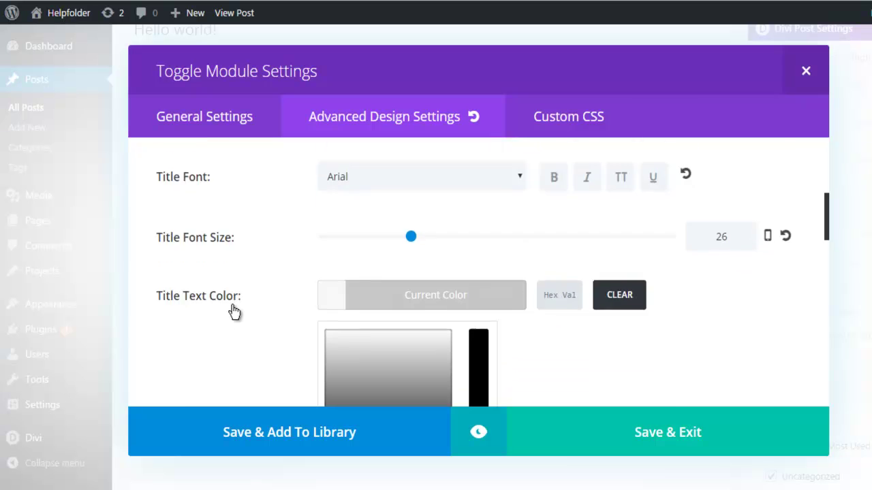
left_click(347, 344)
left_click(207, 283)
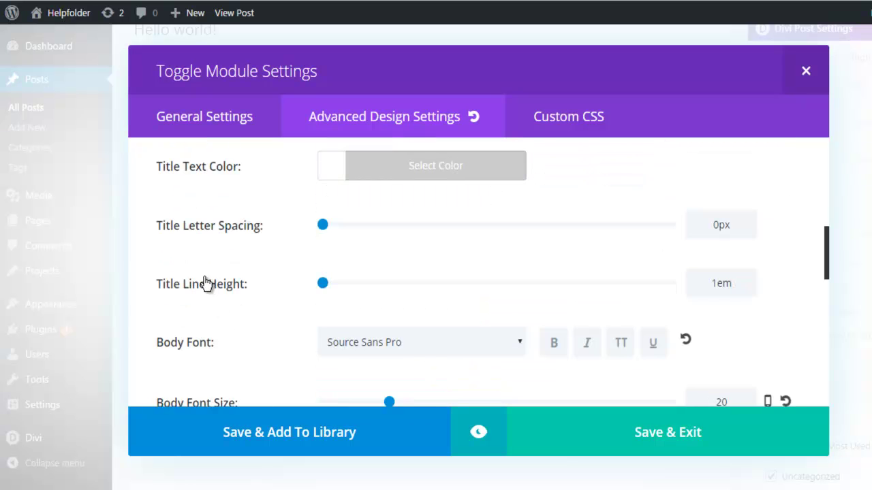
scroll(207, 283, "down", 2)
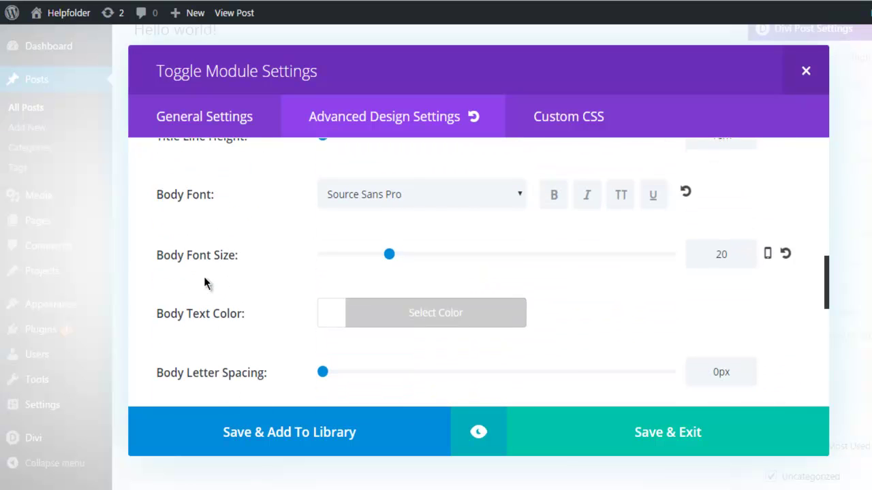
- Save the toggle settings and open the FAQ Number 1 toggle on the live post
left_click(638, 436)
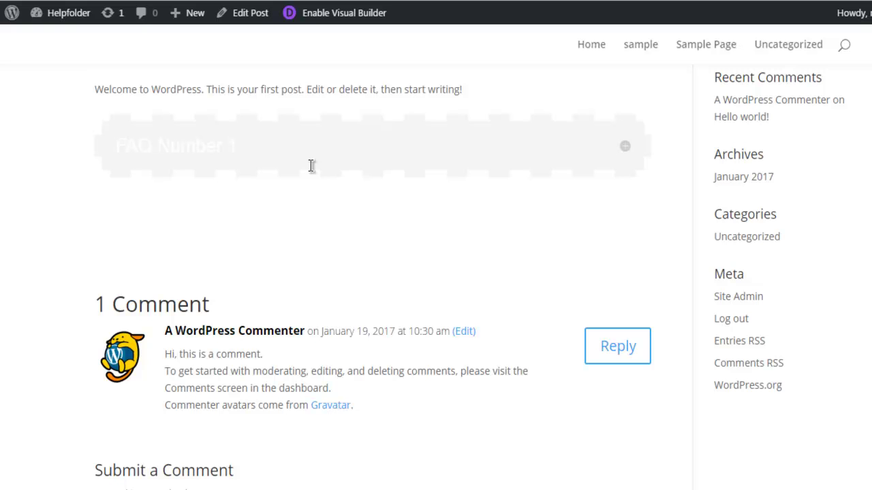
triple_click(314, 165)
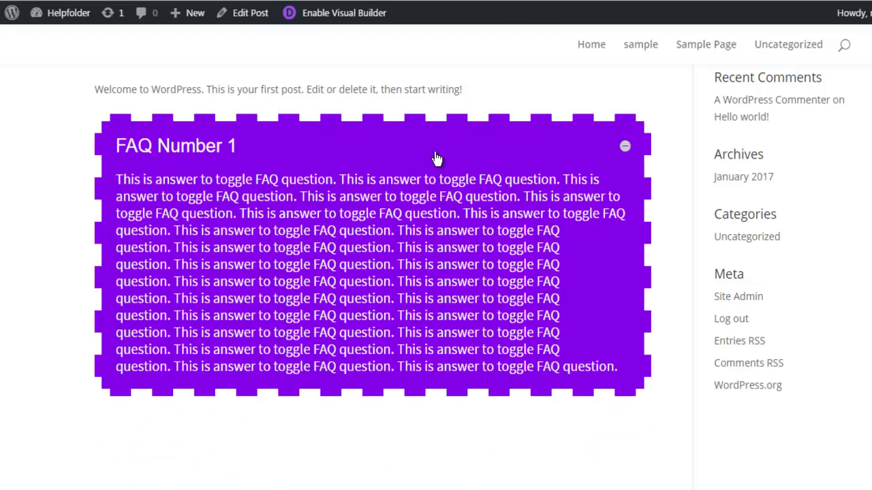
left_click(625, 147)
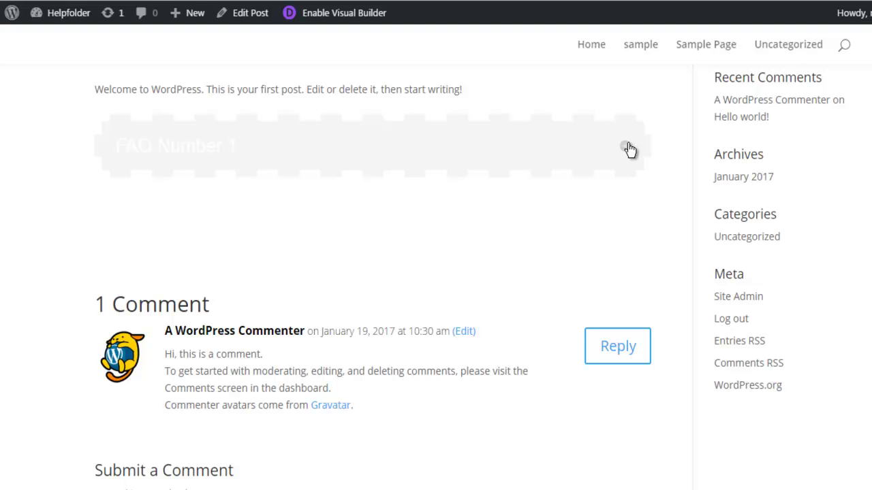
left_click(627, 148)
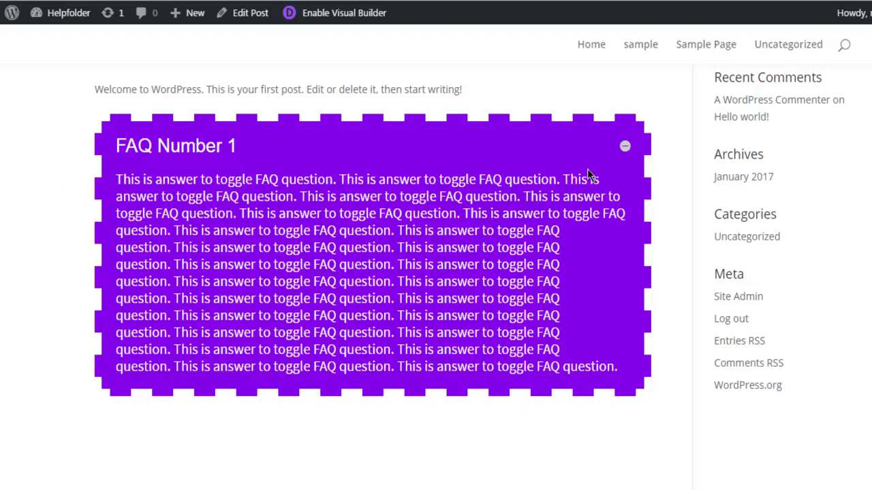
- Collapse and reopen FAQ Number 1 to check its dashed purple panel and white answer text
left_click(625, 145)
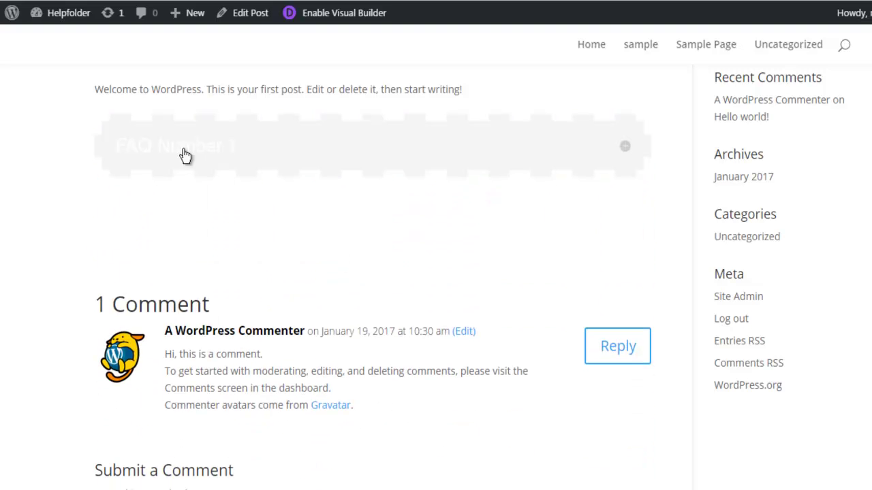
left_click_drag(119, 148, 295, 148)
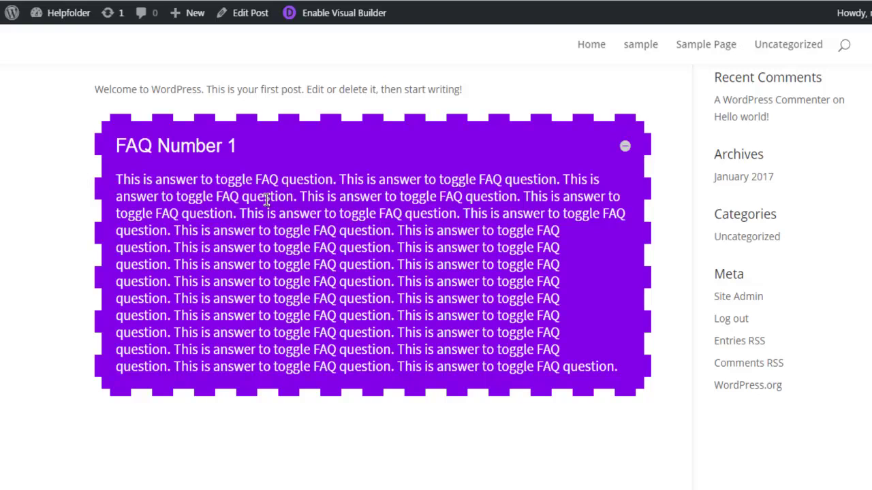
mouse_move(209, 179)
left_mouse_down()
mouse_move(593, 378)
mouse_move(153, 210)
mouse_move(140, 182)
left_mouse_up()
left_click(623, 378)
left_click(140, 182)
left_click(624, 146)
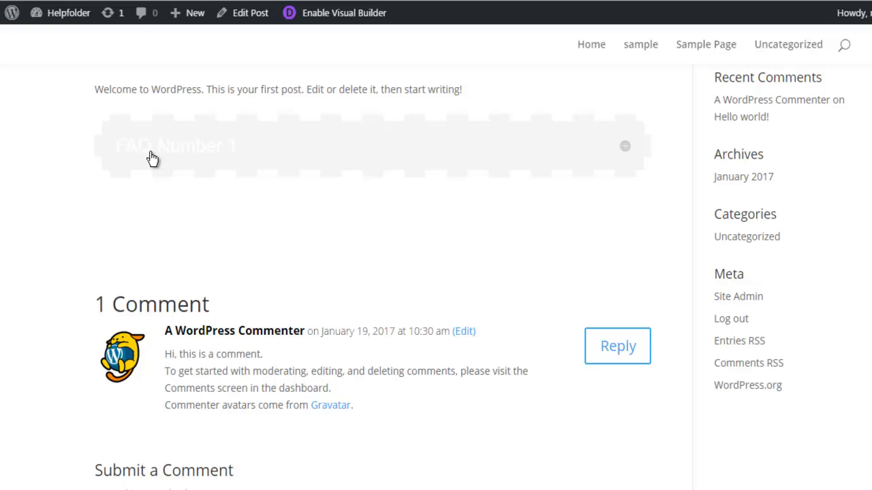
left_click(624, 146)
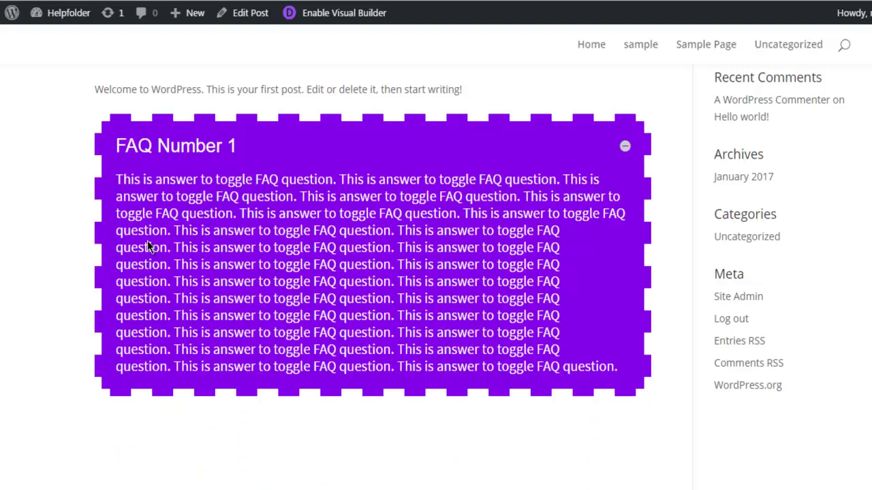